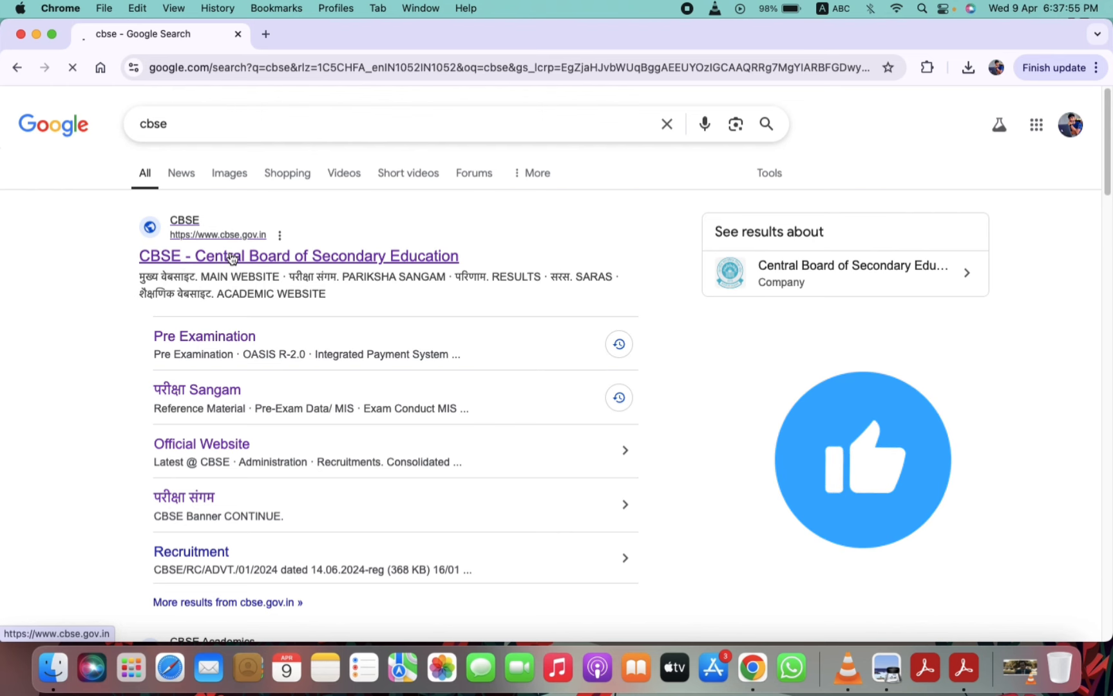
# Step: Go from the CBSE website to the Pariksha Sangam portal and open its Schools (Ganga) section
pyautogui.scroll(-1, 351, 268)
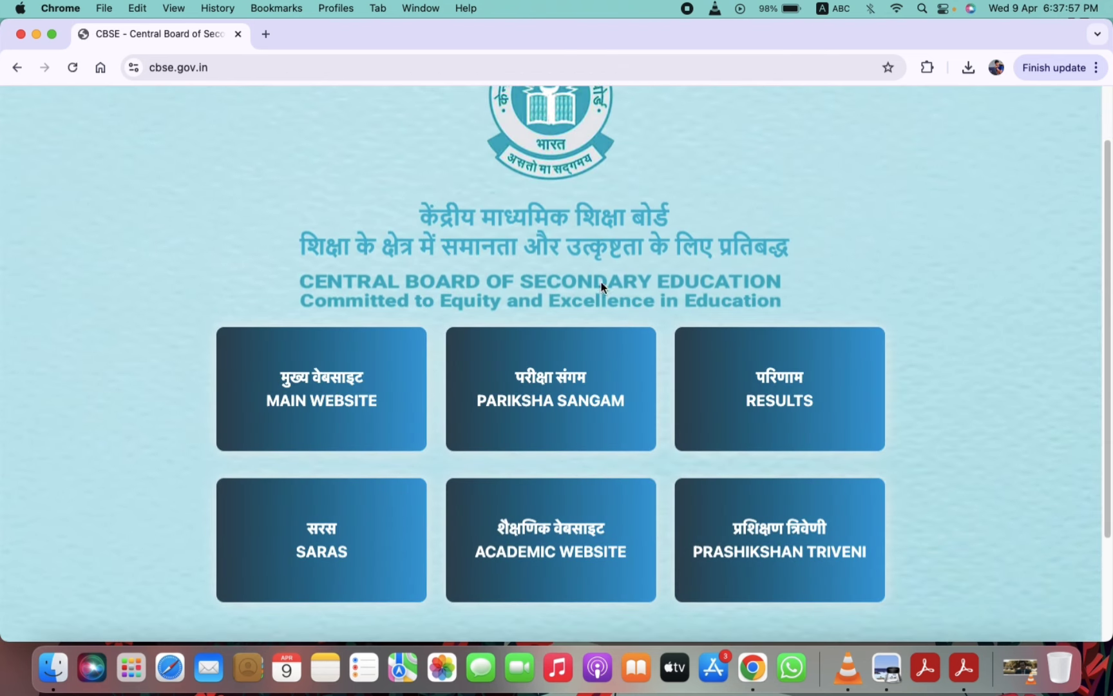
pyautogui.click(568, 385)
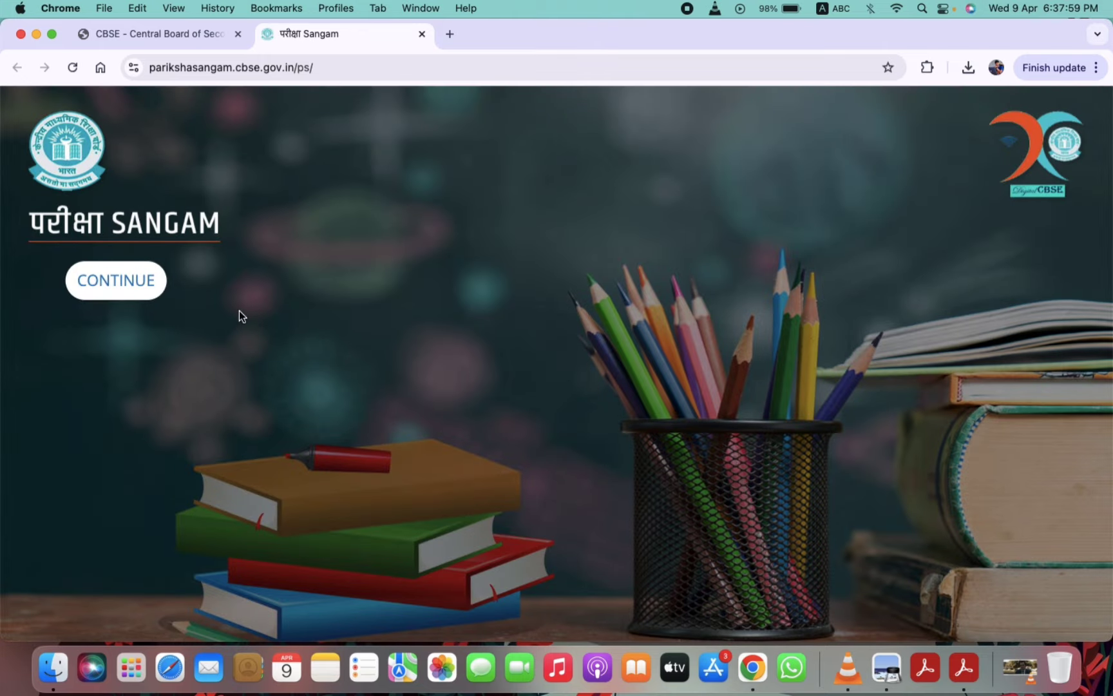
pyautogui.click(104, 281)
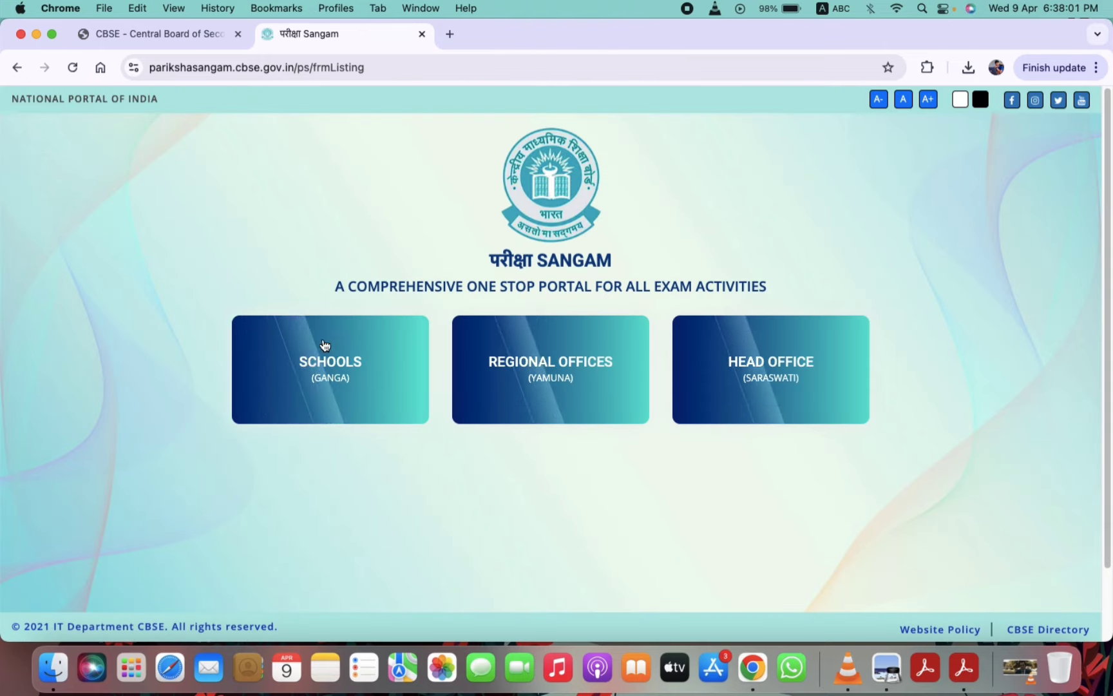
pyautogui.click(322, 362)
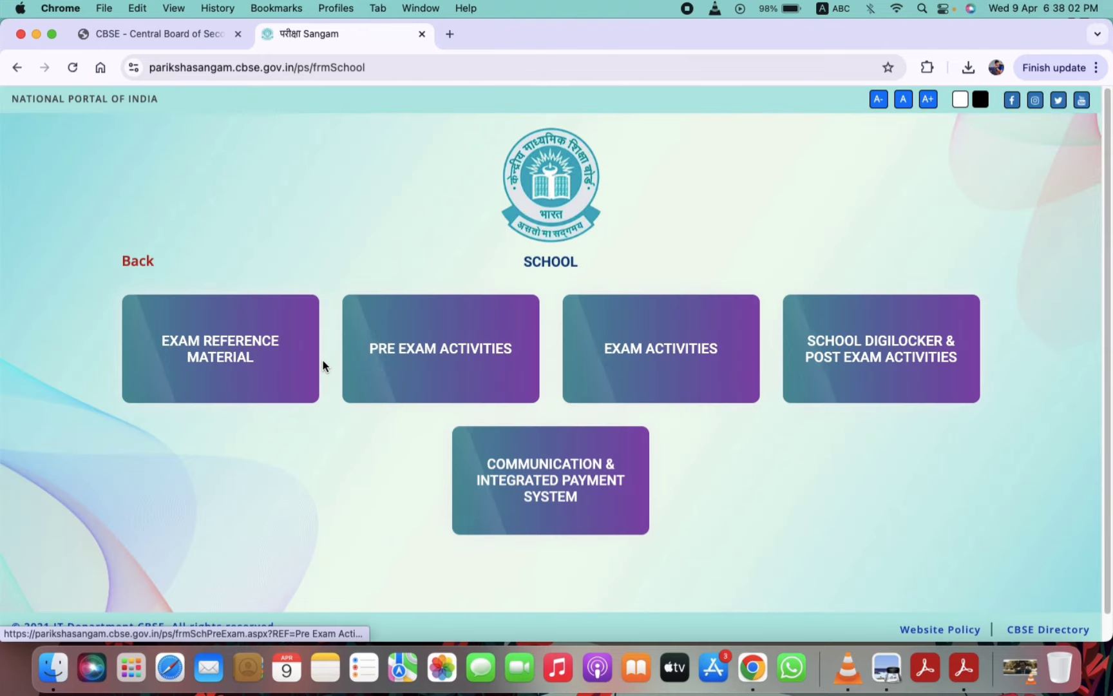
# Step: Open the Academic Session 2024-25 portal from the school's Pre Exam Activities
pyautogui.click(455, 365)
pyautogui.scroll(-1, 451, 356)
pyautogui.scroll(-5, 452, 357)
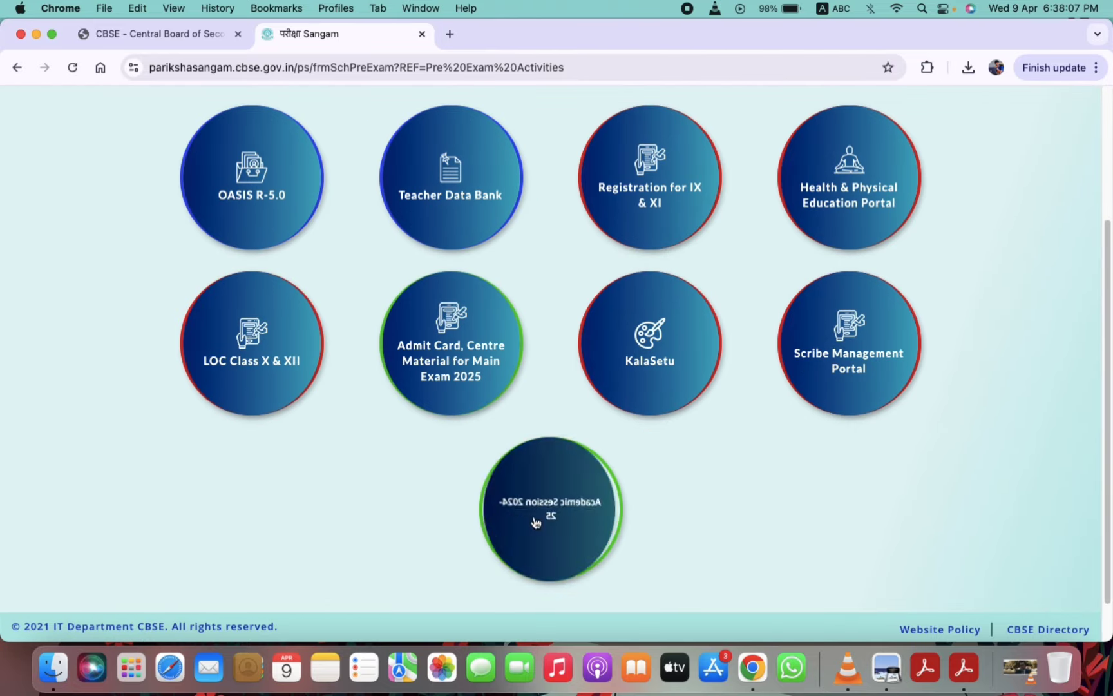
pyautogui.click(550, 510)
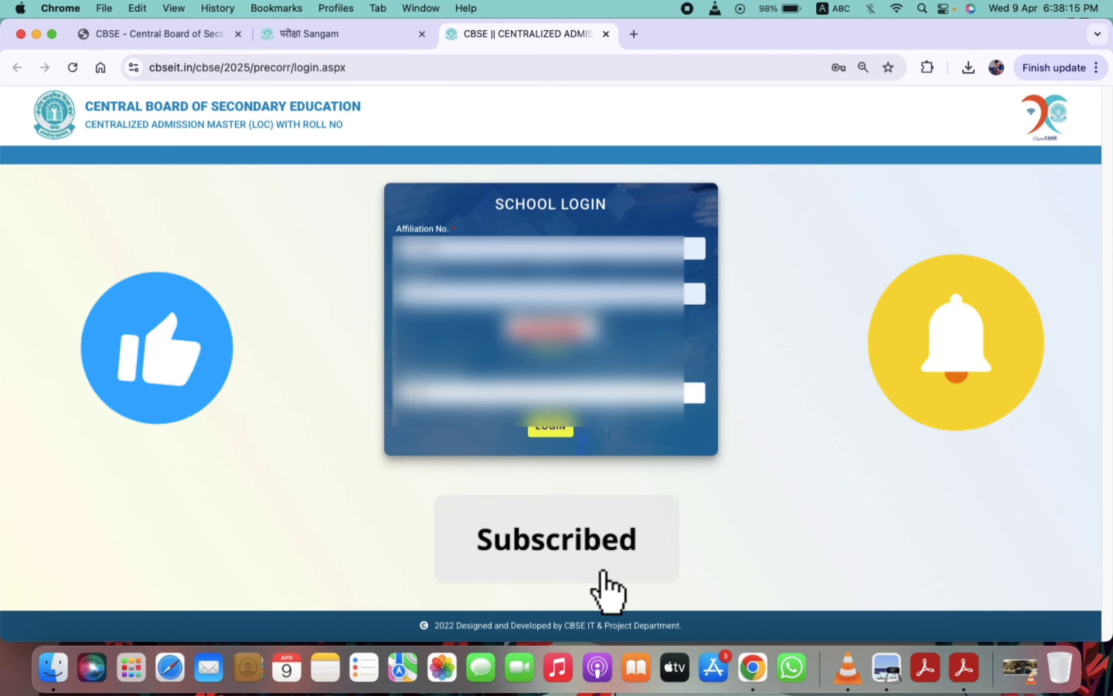
# Step: Log in to the school account and open the first candidate's record for editing in the Class X LOC list
pyautogui.click(562, 427)
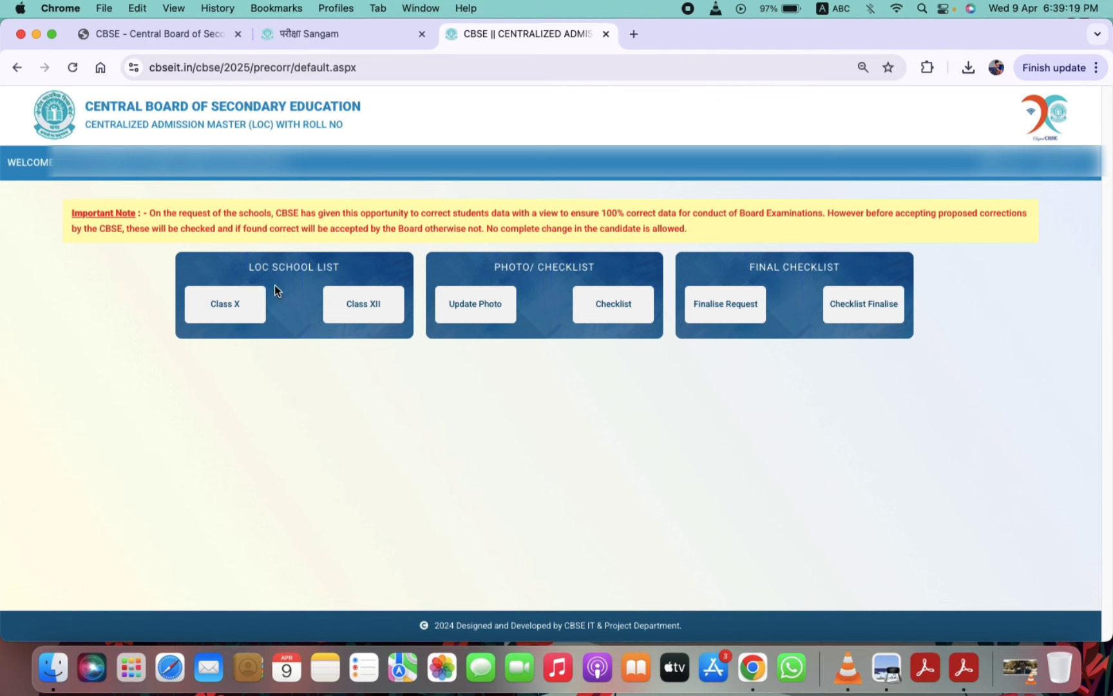
pyautogui.click(219, 312)
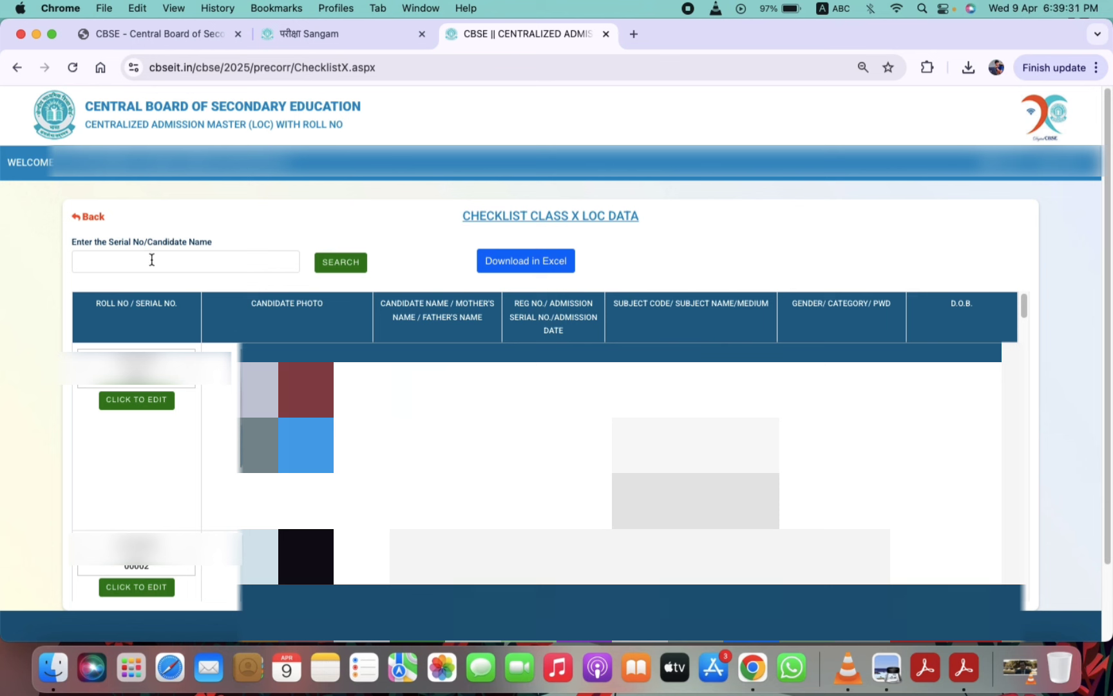
pyautogui.click(143, 403)
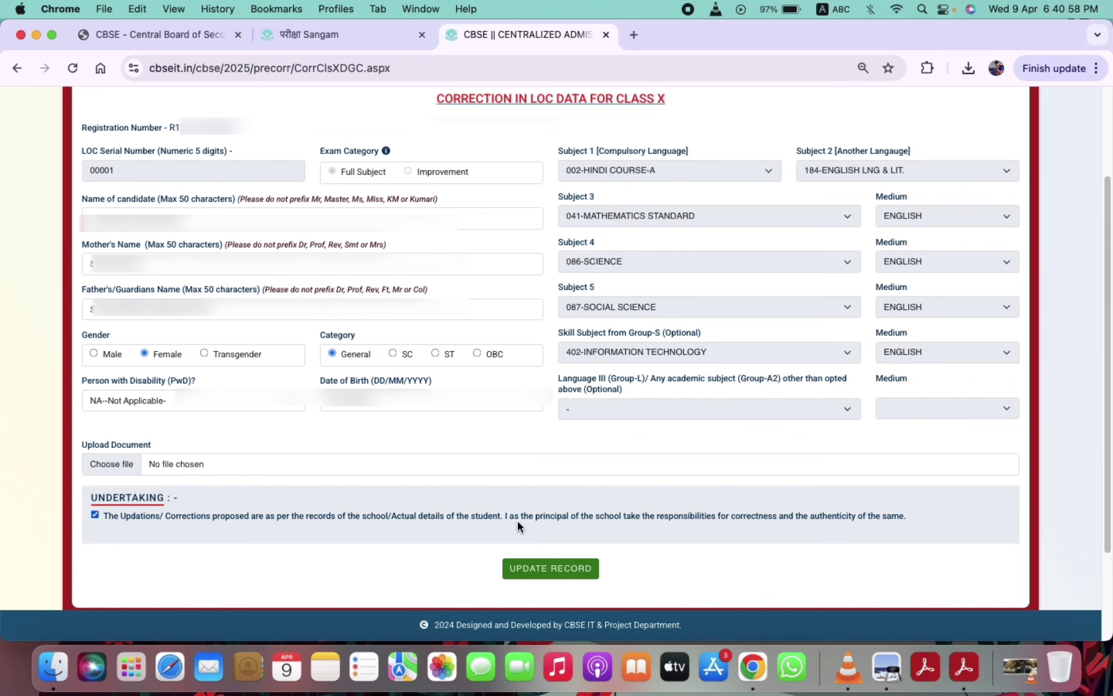
# Step: Review the principal's undertaking in the Class X correction form and submit the candidate's record update
pyautogui.moveTo(508, 519); pyautogui.dragTo(933, 517)
pyautogui.click(933, 517)
pyautogui.click(562, 568)
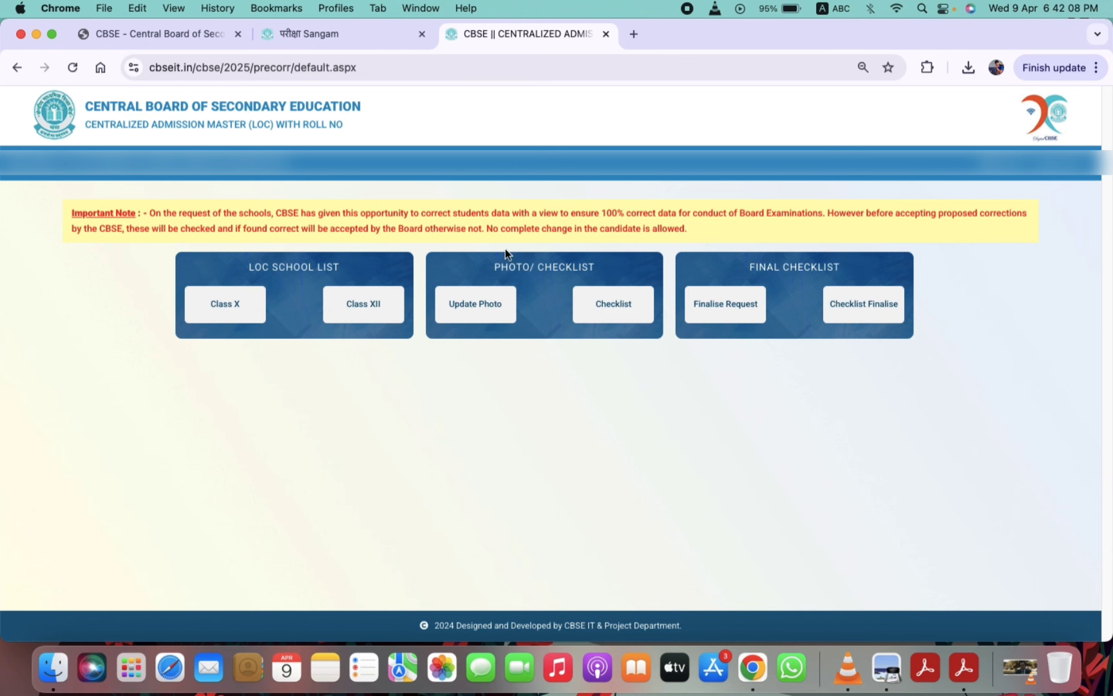
# Step: List the Class X candidates on the Update Photo page, choose the Missing photo filter, and return to the main menu
pyautogui.click(474, 309)
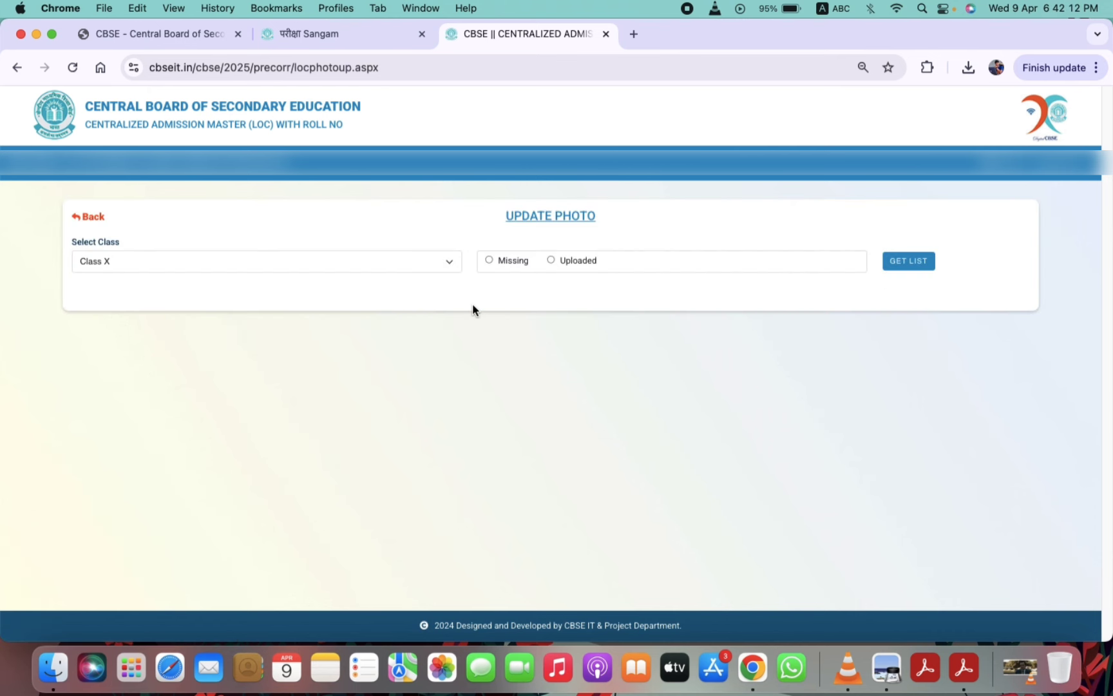
pyautogui.click(424, 257)
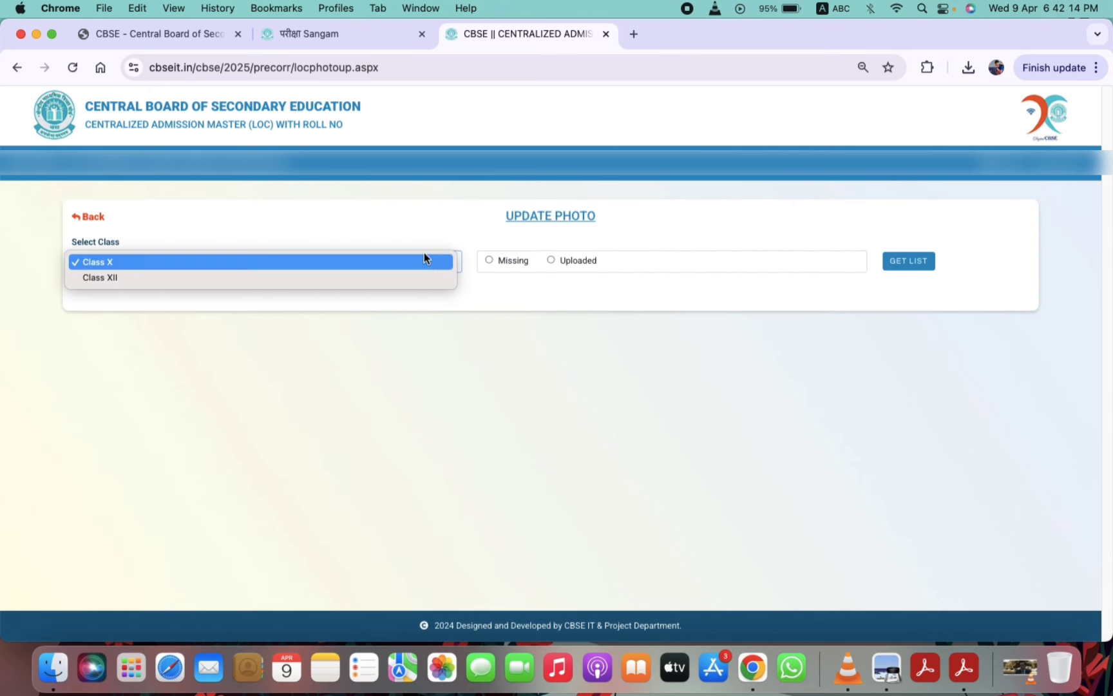
pyautogui.click(412, 306)
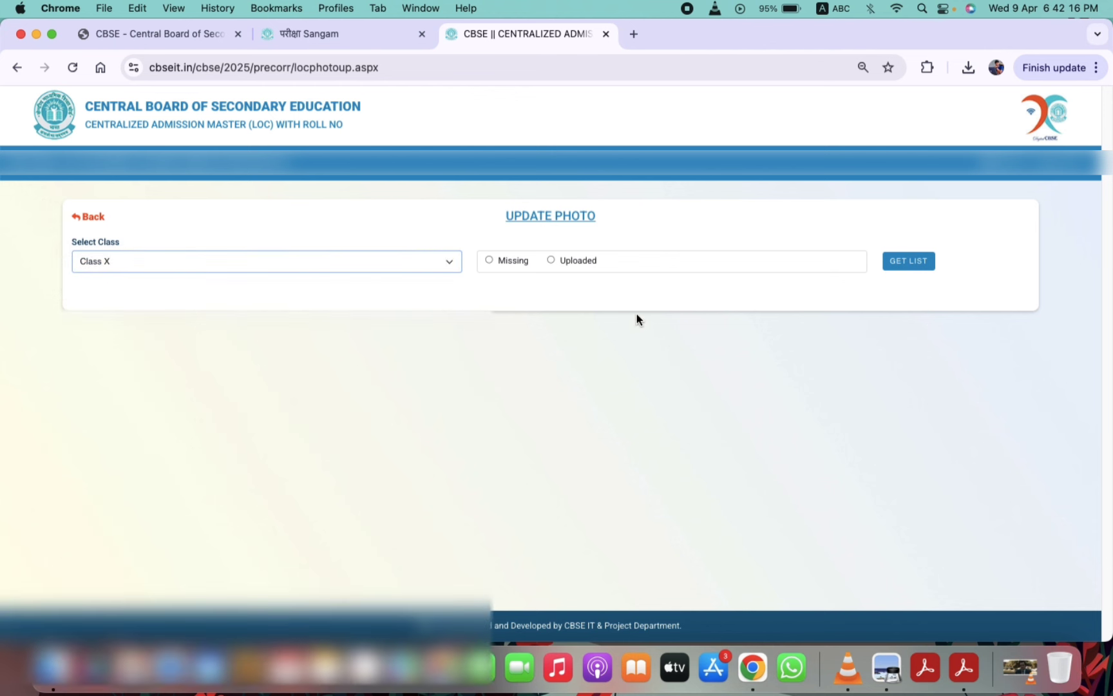
pyautogui.click(904, 263)
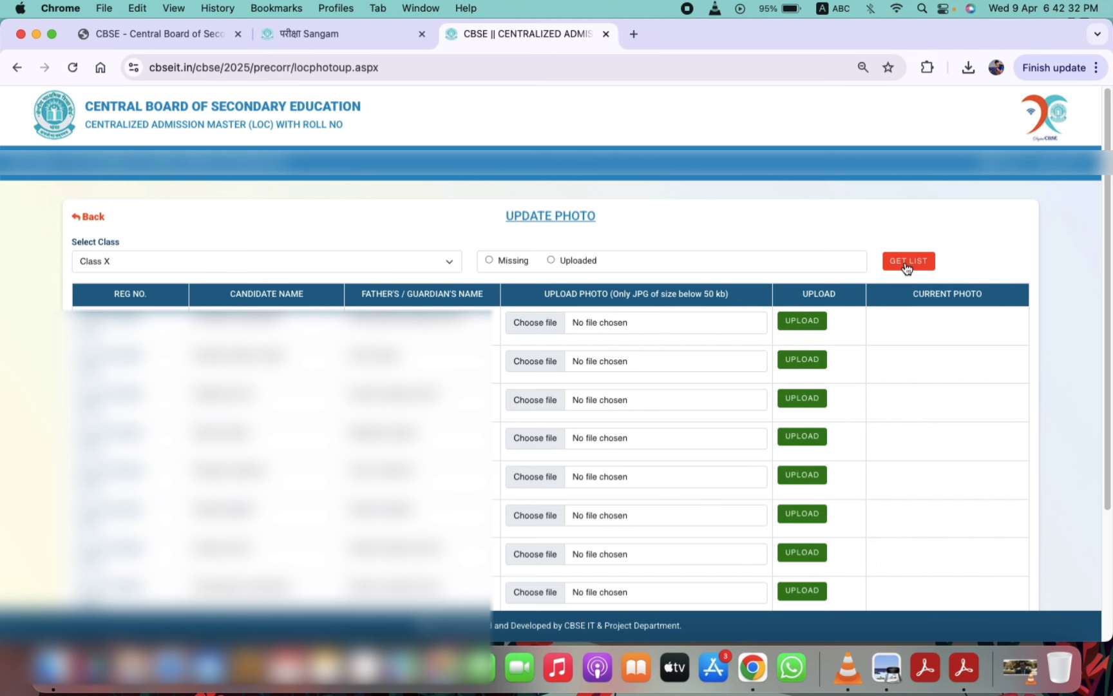
pyautogui.click(489, 260)
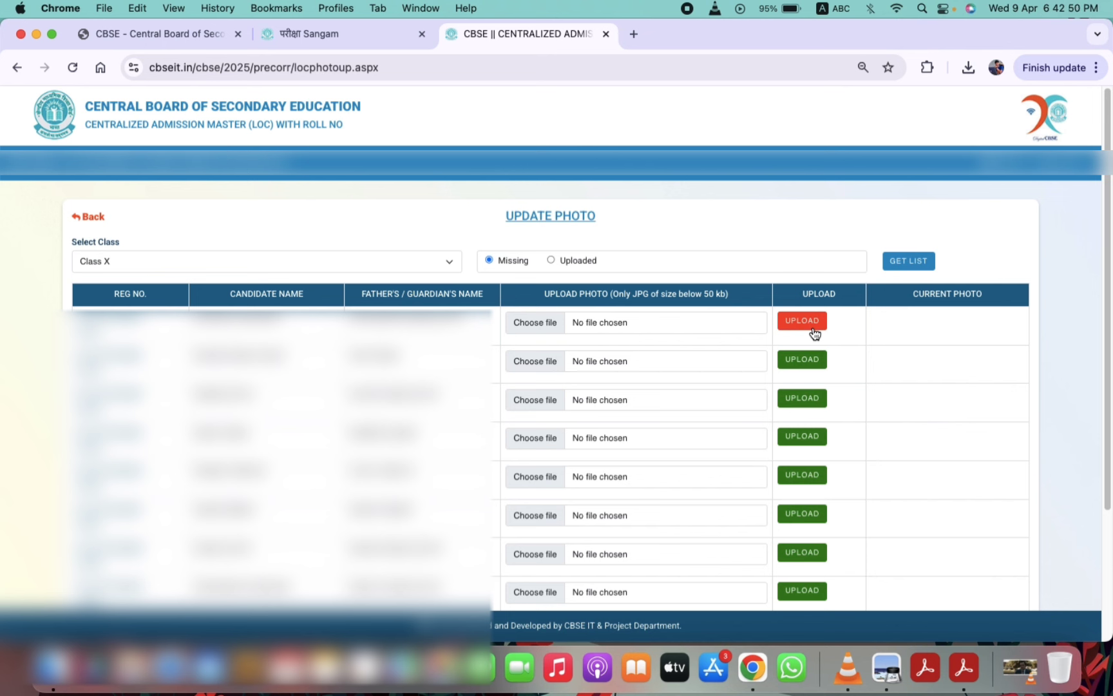
pyautogui.click(94, 217)
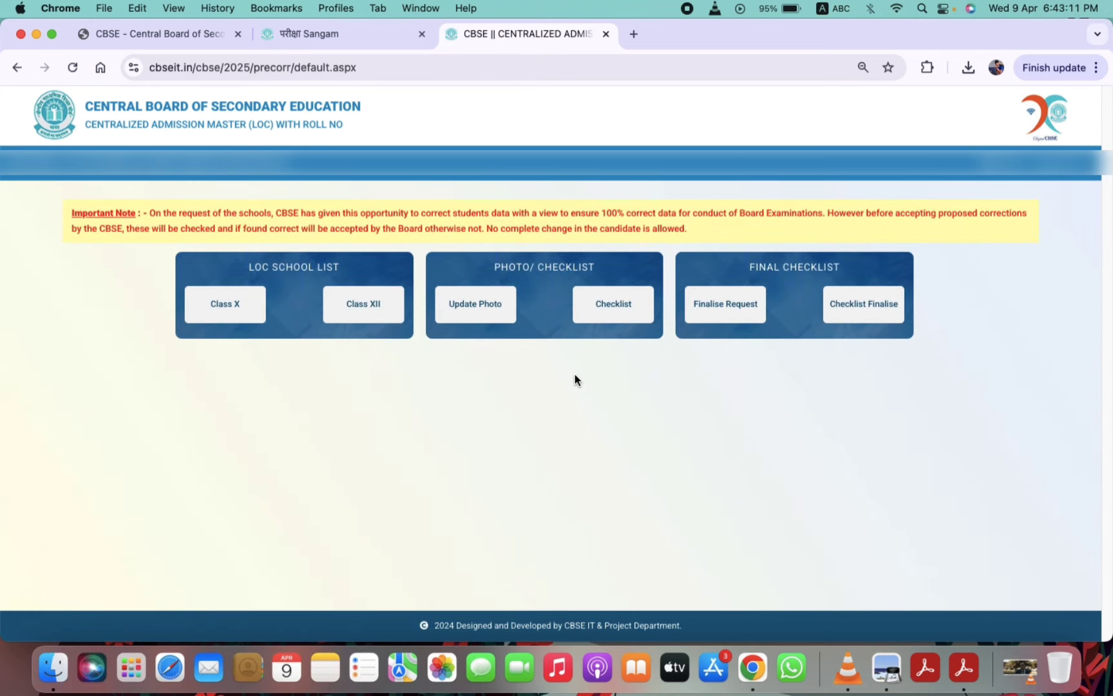
# Step: Generate the Class X LOC checklist with report type Corrections only, then return to the main menu
pyautogui.click(616, 307)
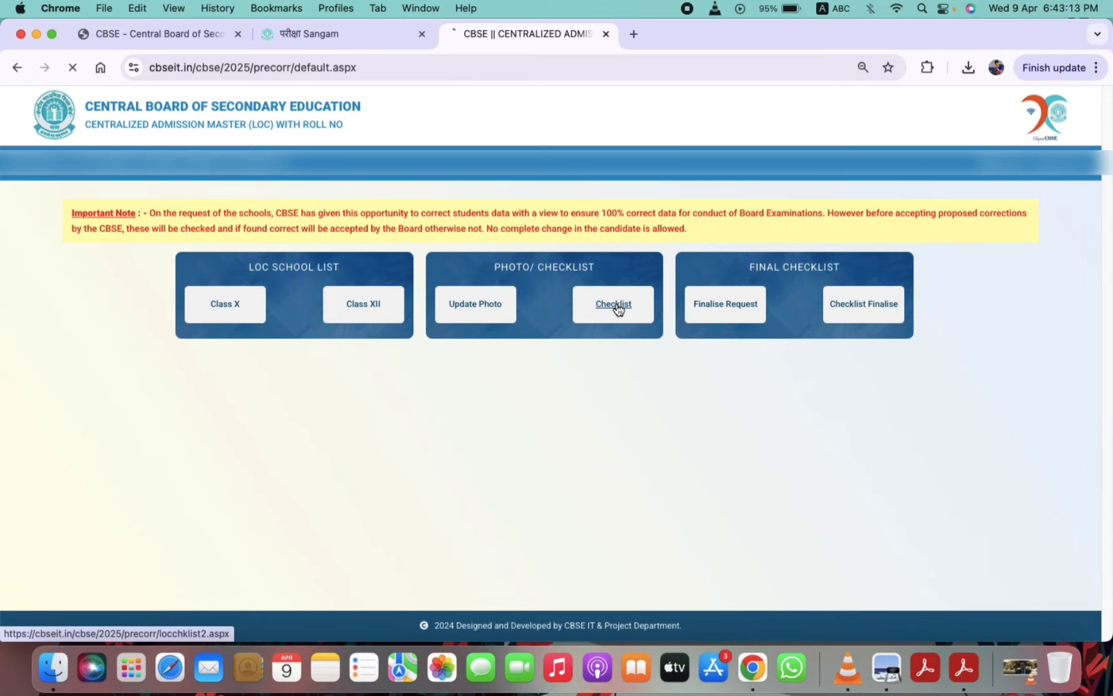
pyautogui.click(688, 259)
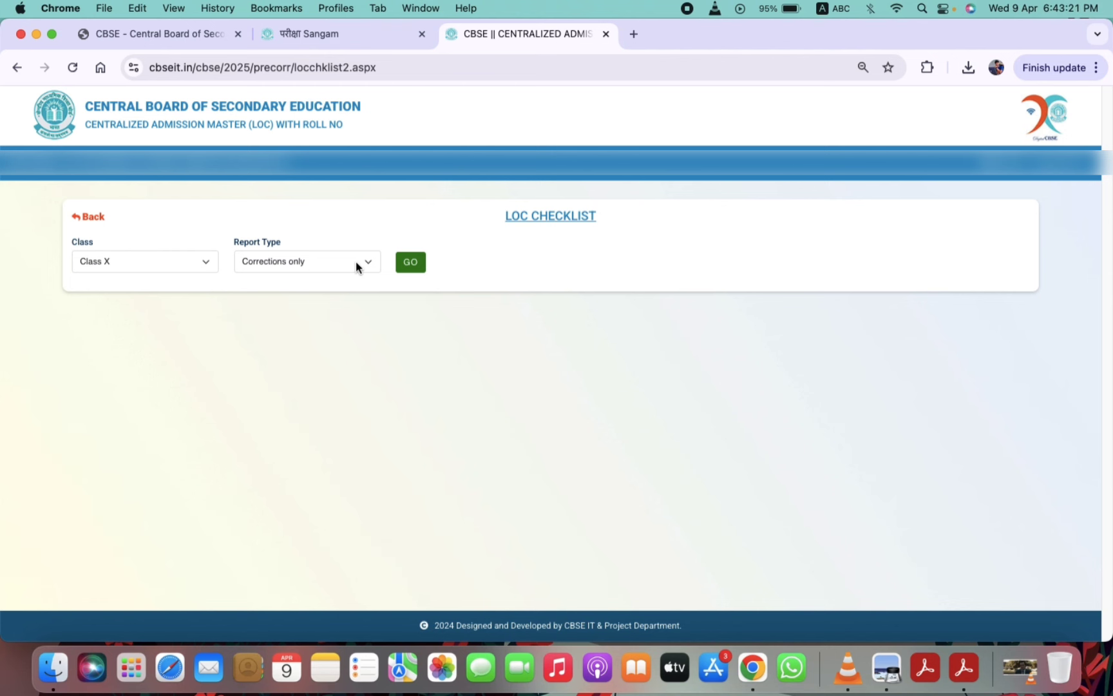
pyautogui.click(411, 261)
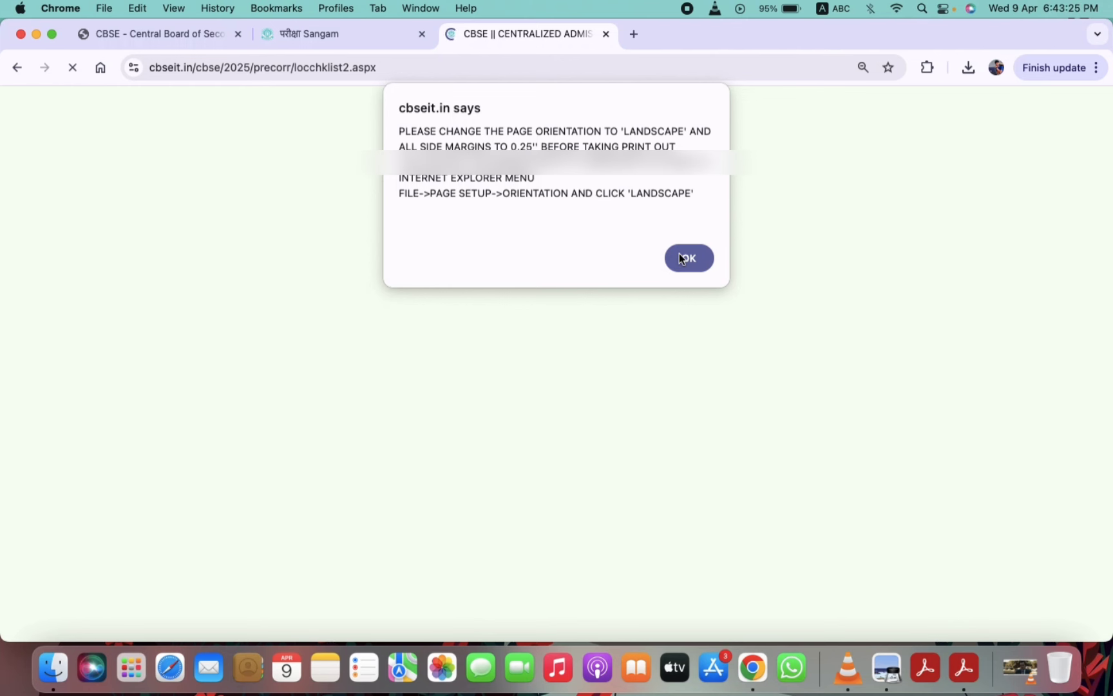
pyautogui.click(696, 269)
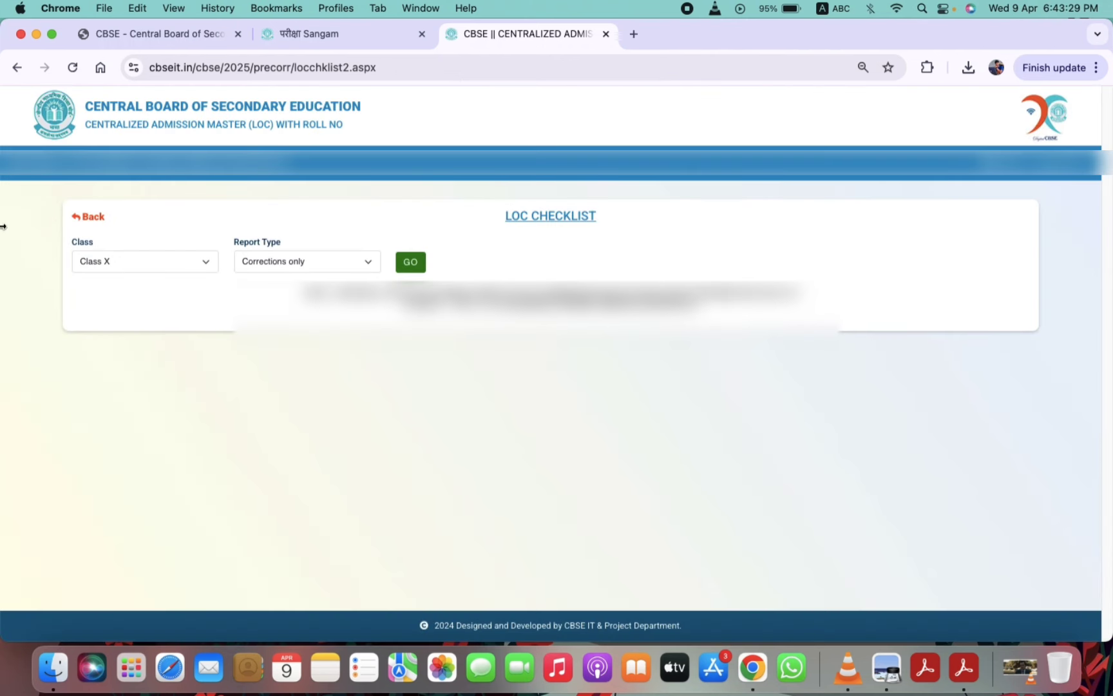
pyautogui.click(76, 217)
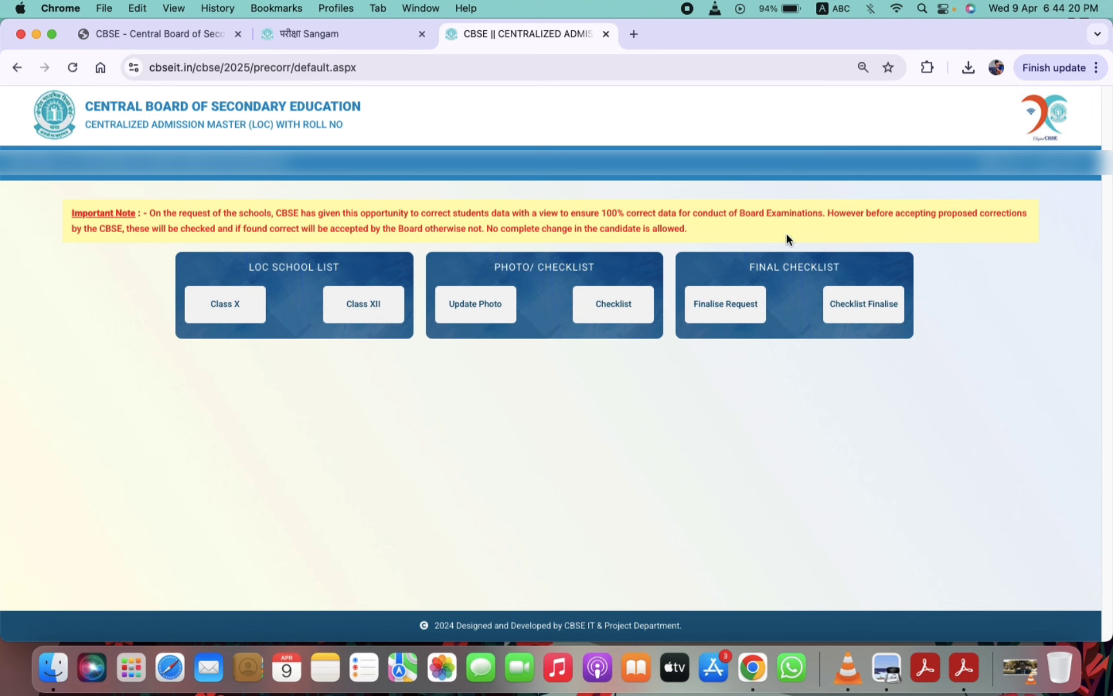
# Step: Open the correction data finalisation request, select Class XII, and return to the main menu without confirming
pyautogui.click(735, 311)
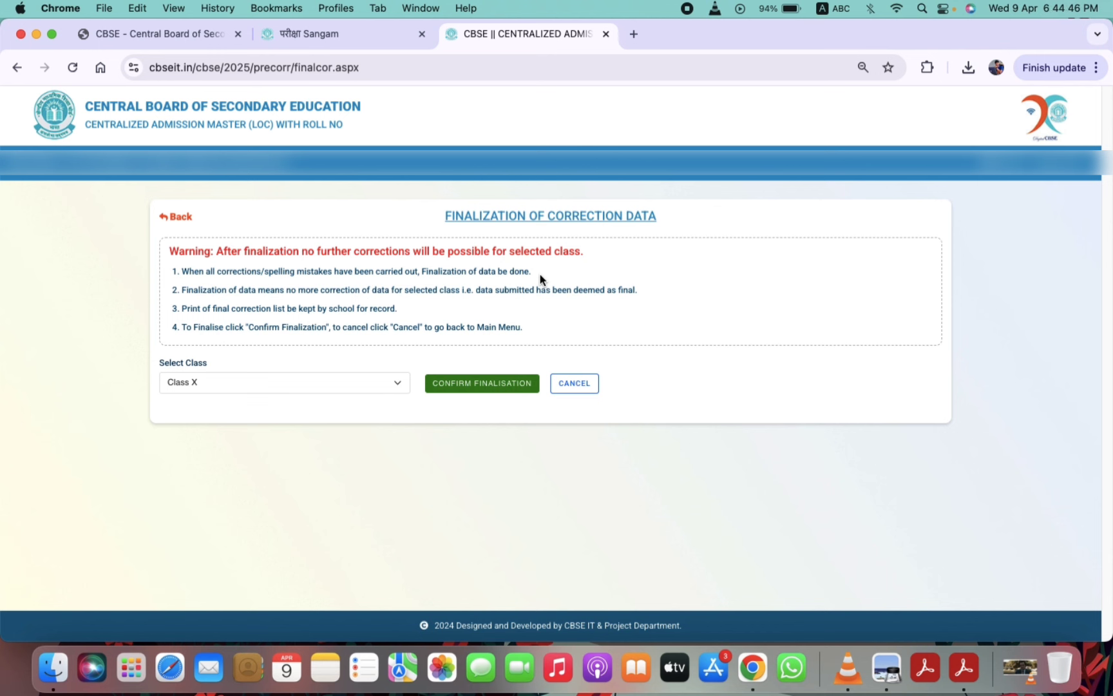
pyautogui.click(371, 382)
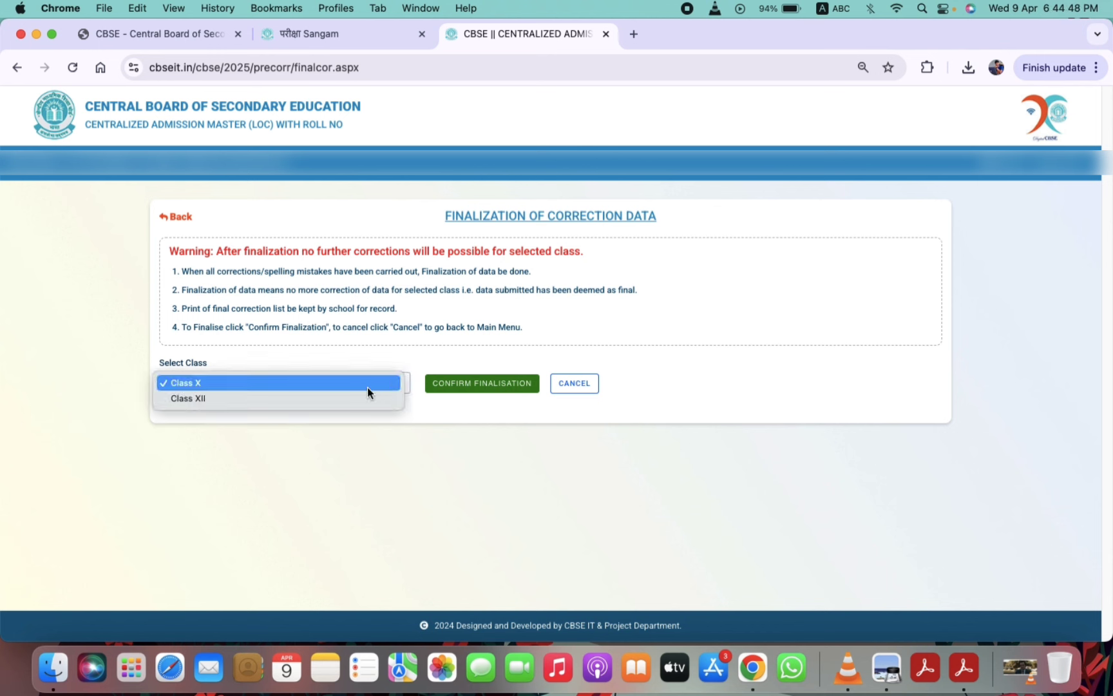
pyautogui.click(355, 402)
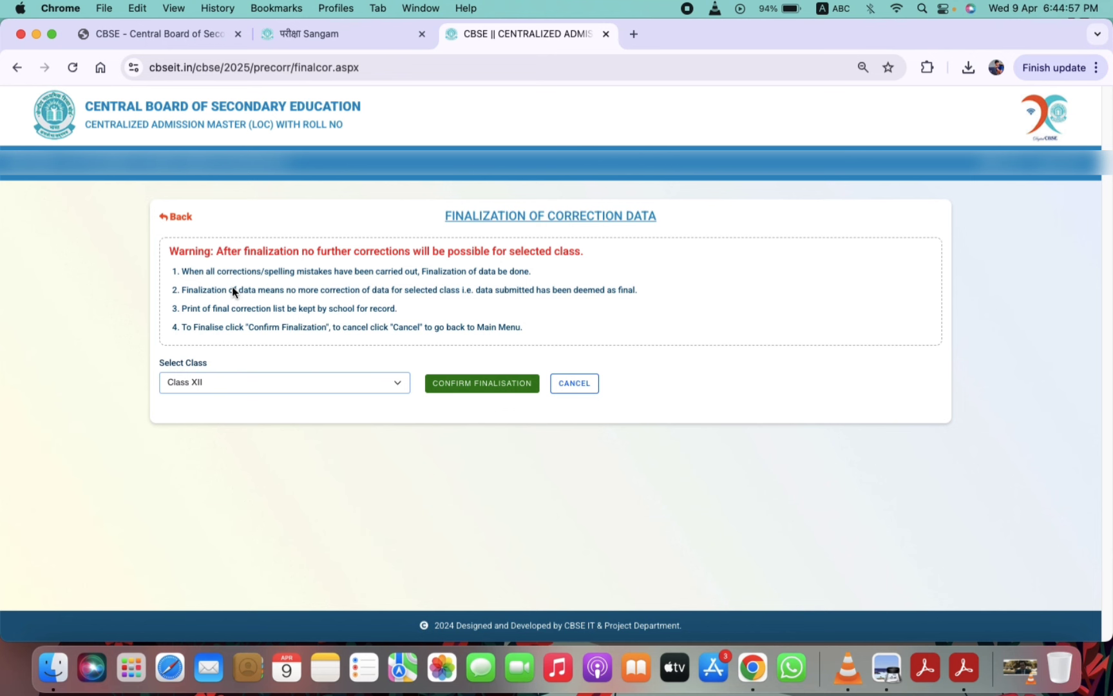
pyautogui.click(172, 217)
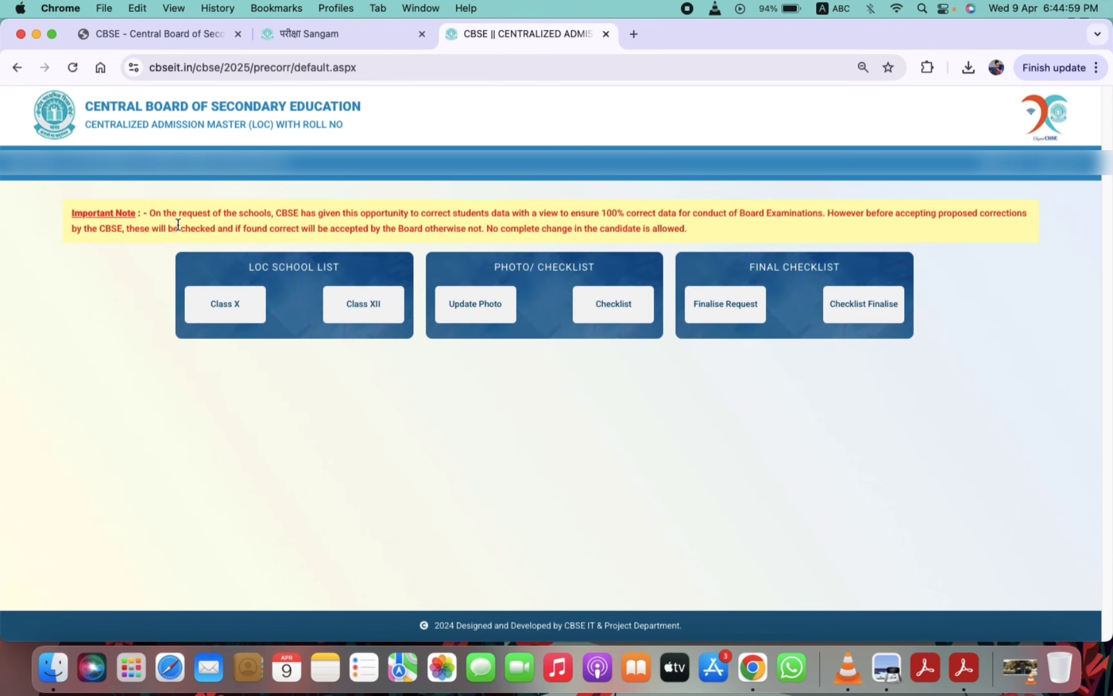
# Step: Request the finalised correction checklist for Class X with report type Corrections only
pyautogui.click(855, 313)
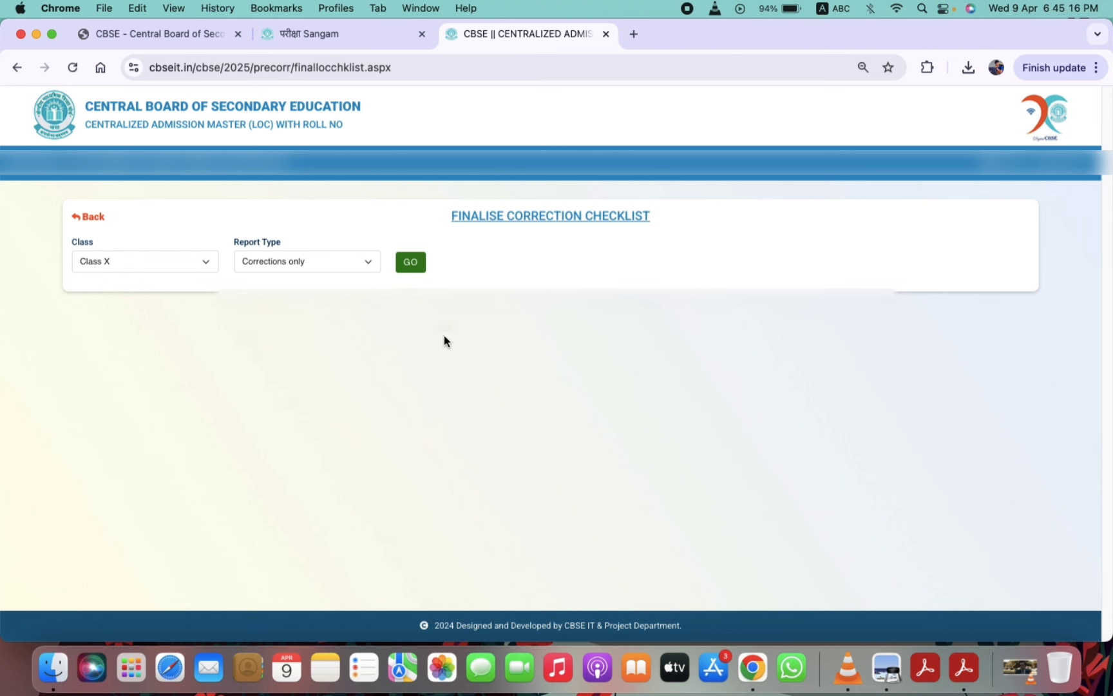
pyautogui.click(408, 264)
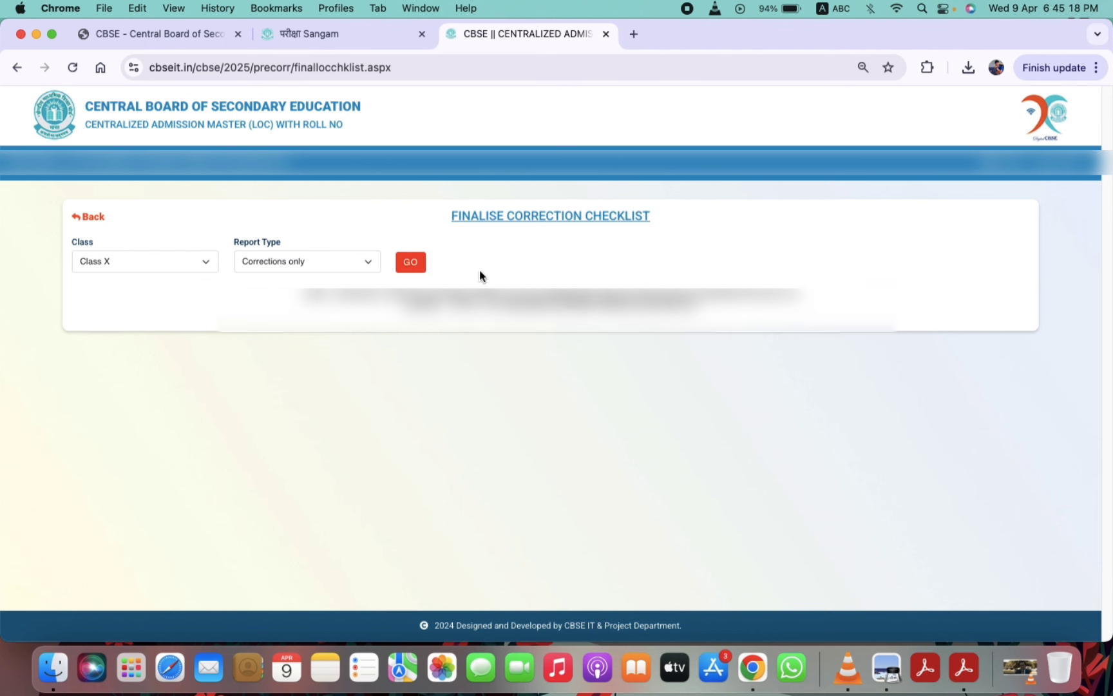